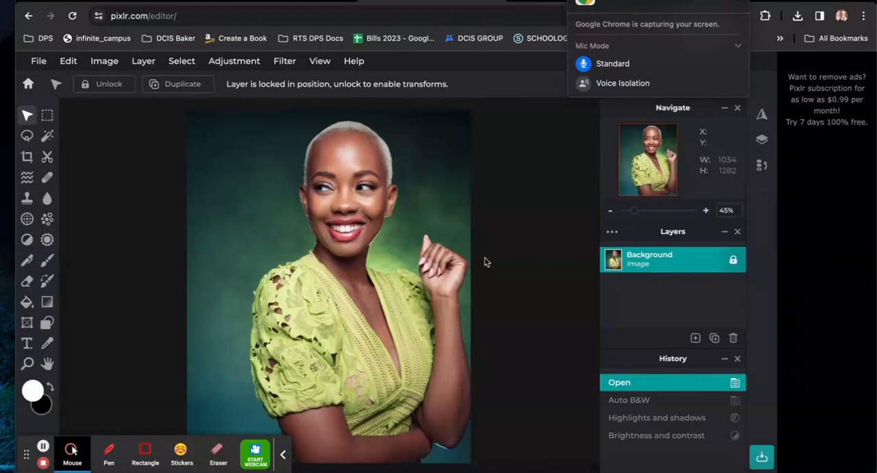
- Restore the portrait's Brightness and contrast history state and load the Pixlr editor in a new browser tab
left_click(647, 436)
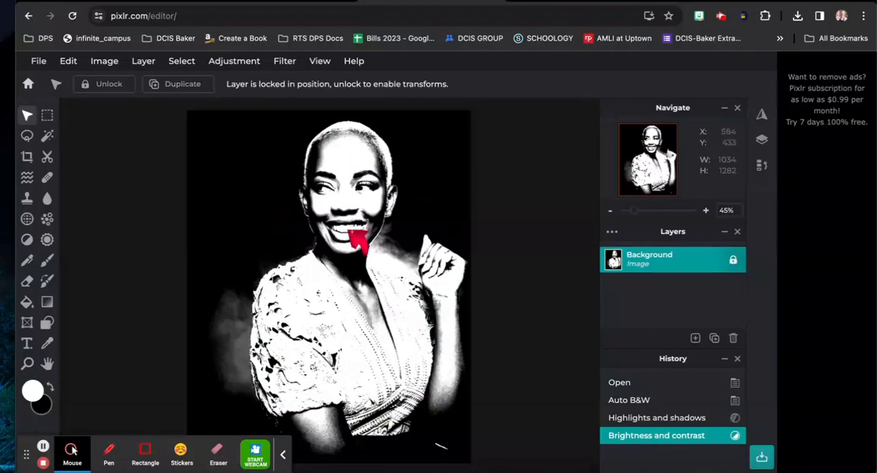
key("super+t")
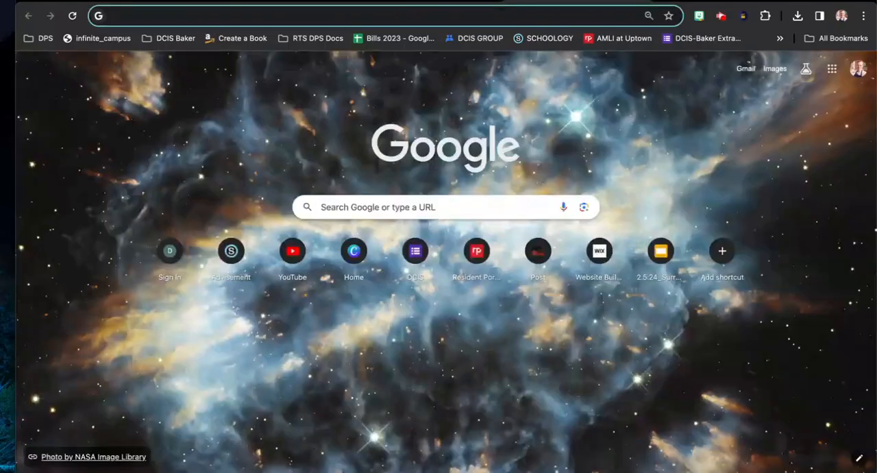
type("p")
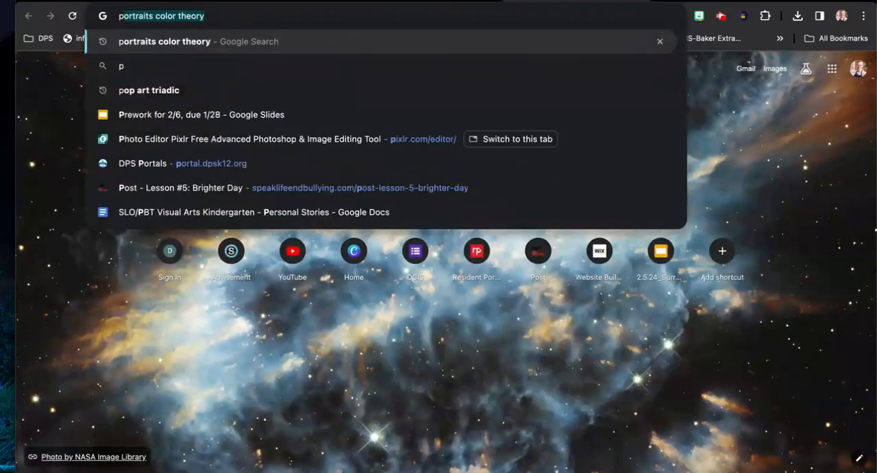
type("ix")
key("Return")
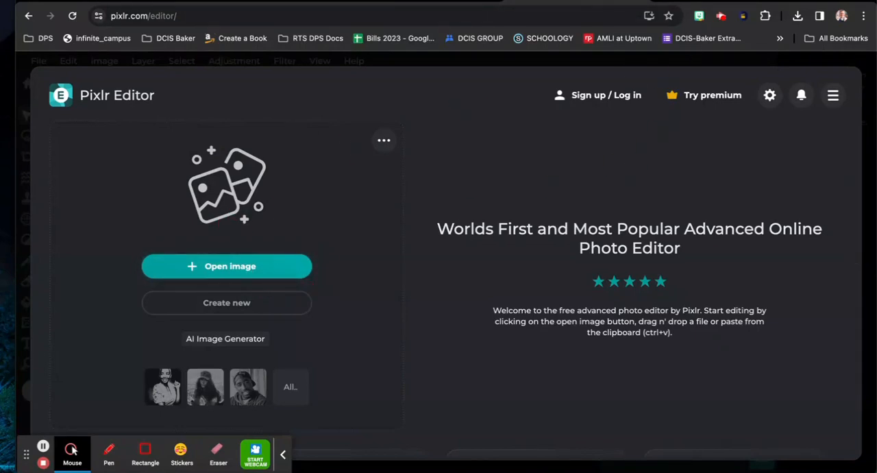
- Search Google for "famous people" in another new browser tab, declining precise location, and show the image results
left_click(658, 1)
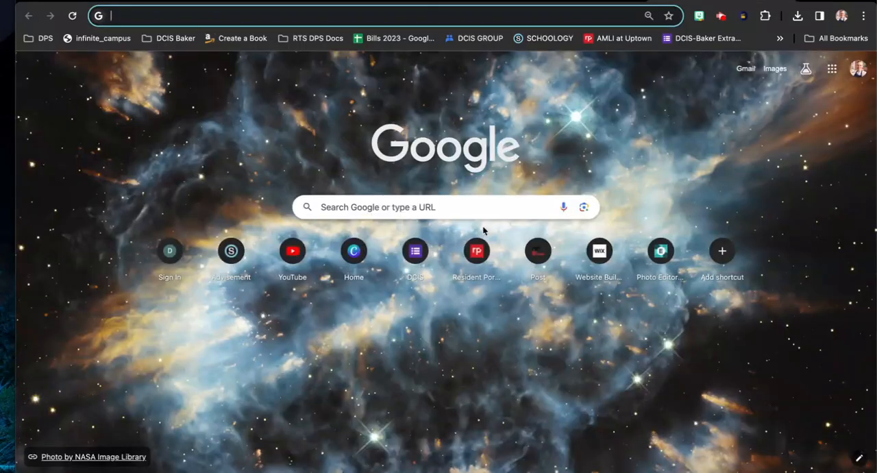
type("famous")
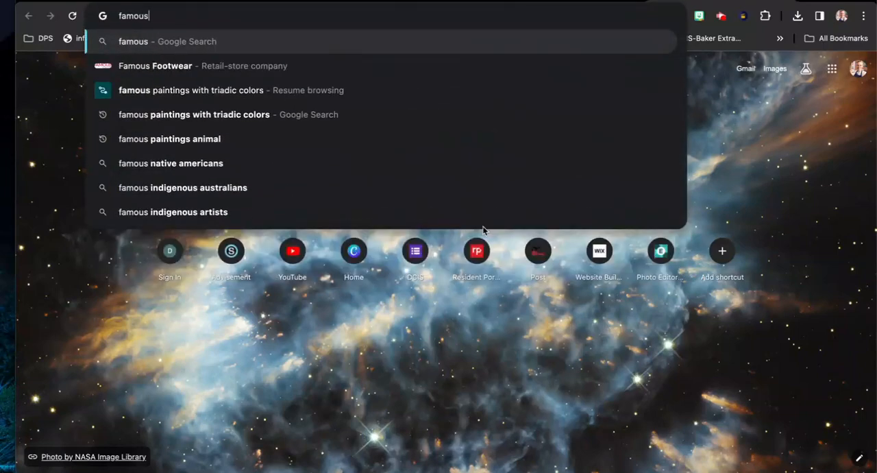
type(" people")
key("Return")
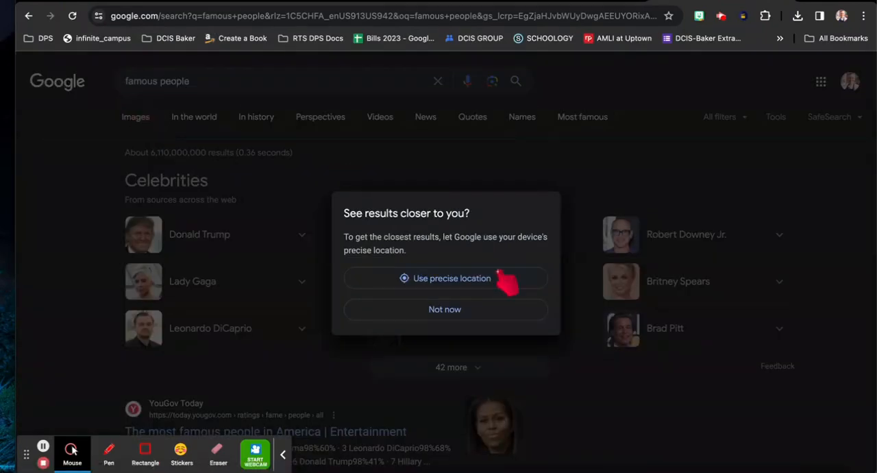
left_click(470, 312)
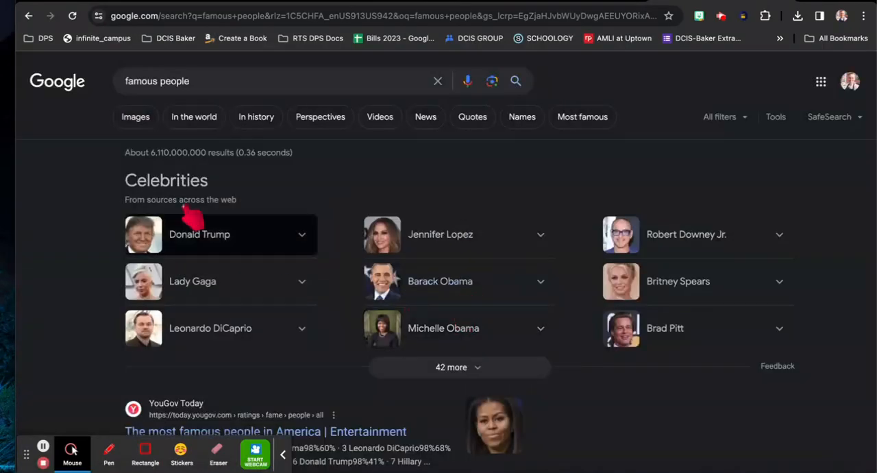
left_click(131, 119)
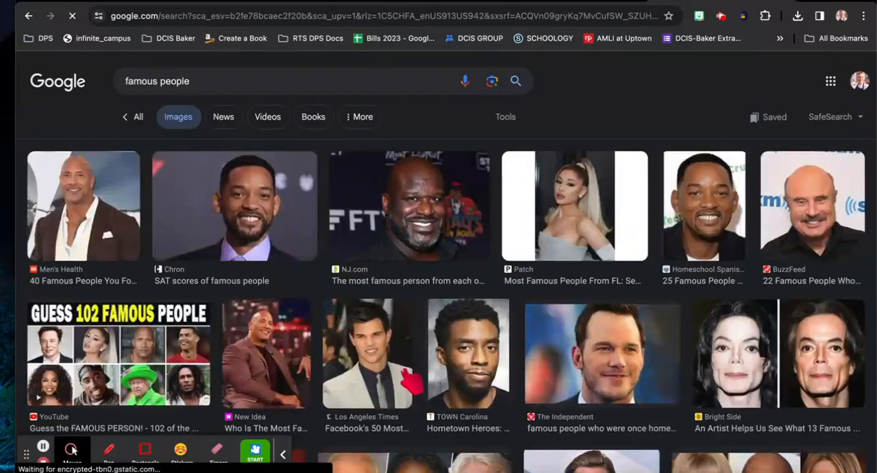
- Look through the image results for famous people to find a suitable portrait photo
scroll(415, 299, "down", 3)
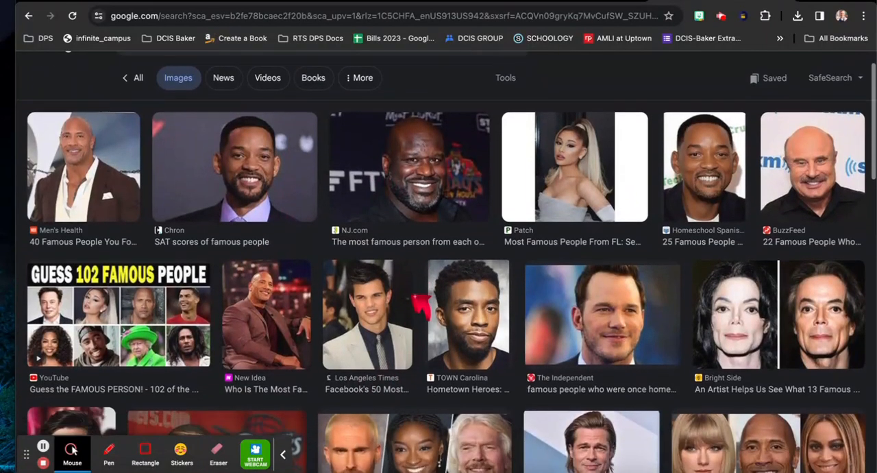
scroll(418, 301, "down", 2)
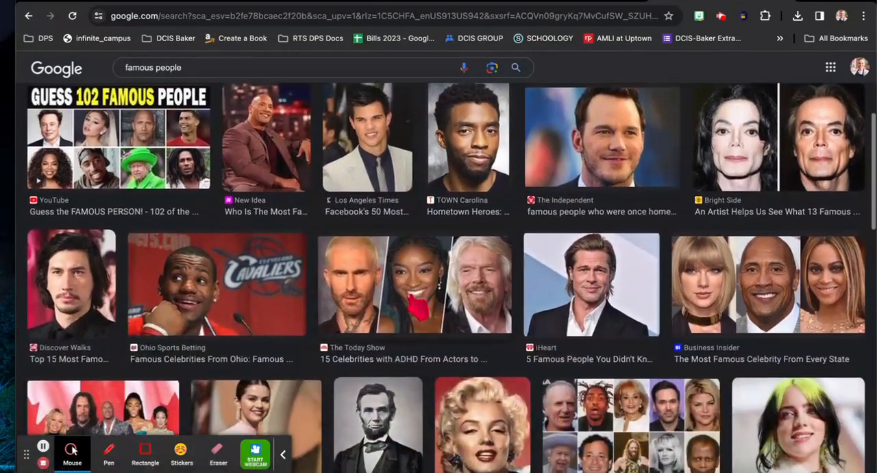
scroll(416, 305, "down", 2)
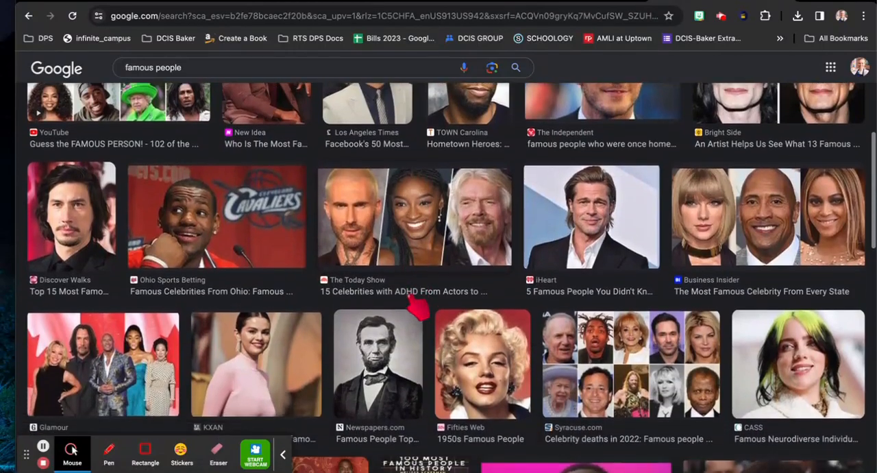
scroll(416, 305, "down", 3)
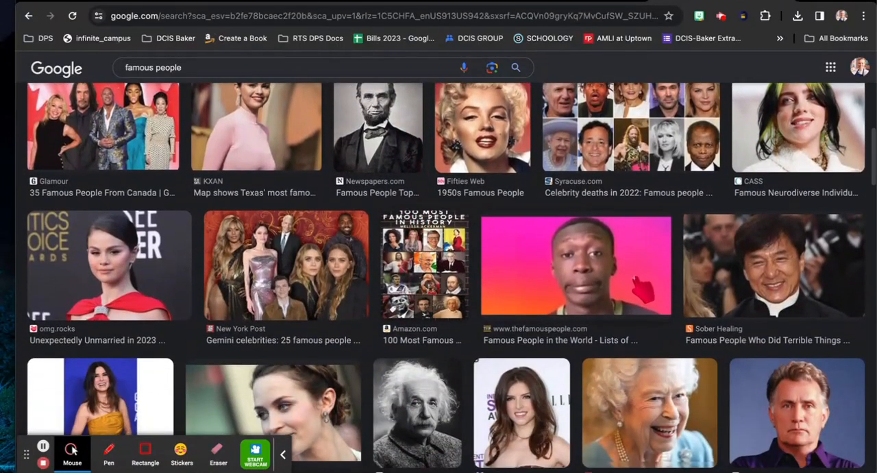
scroll(629, 283, "down", 3)
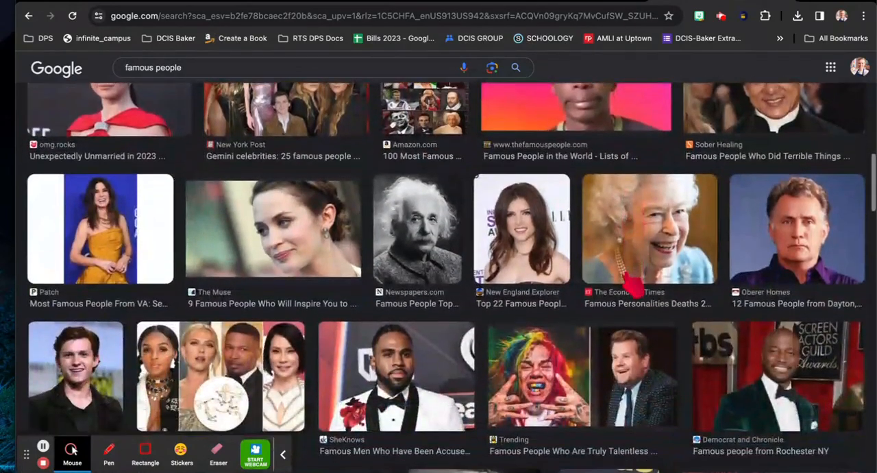
scroll(558, 335, "down", 2)
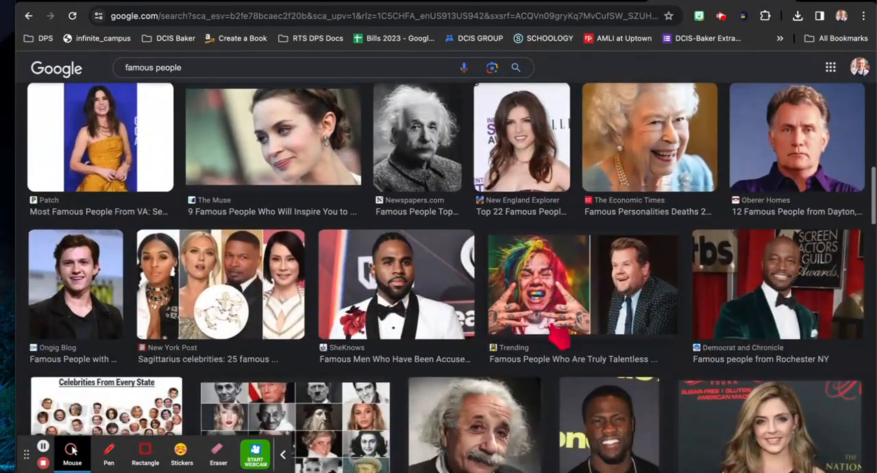
scroll(559, 336, "down", 2)
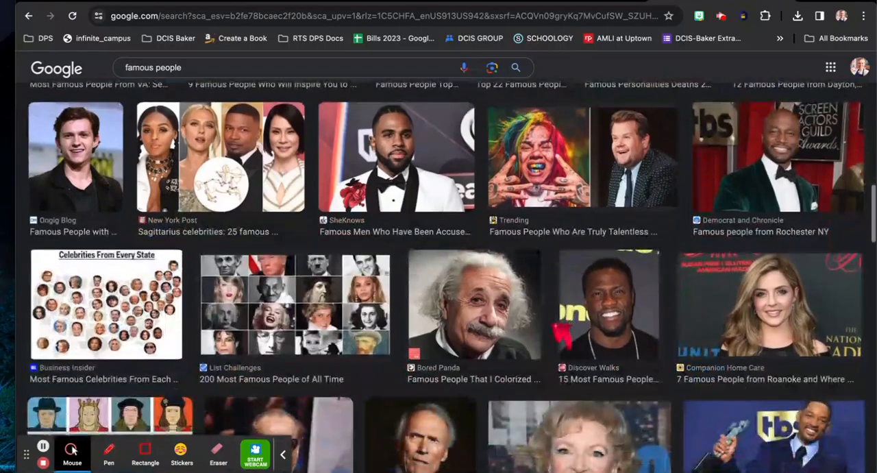
scroll(561, 335, "down", 2)
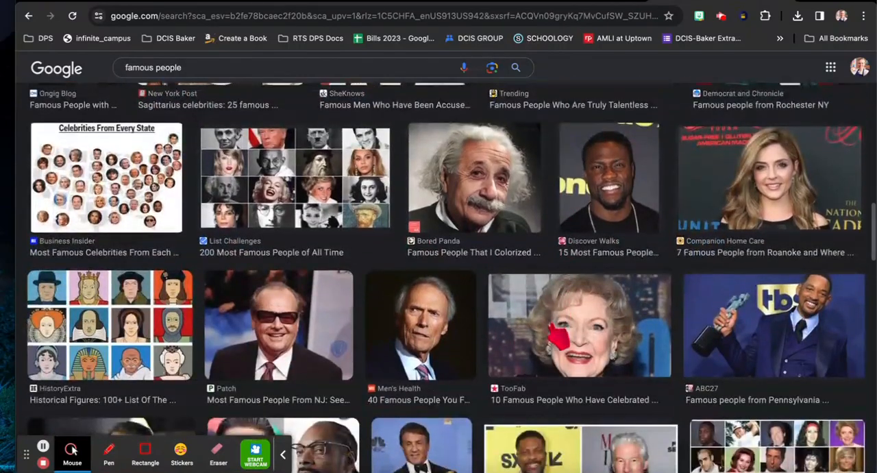
scroll(558, 334, "down", 10)
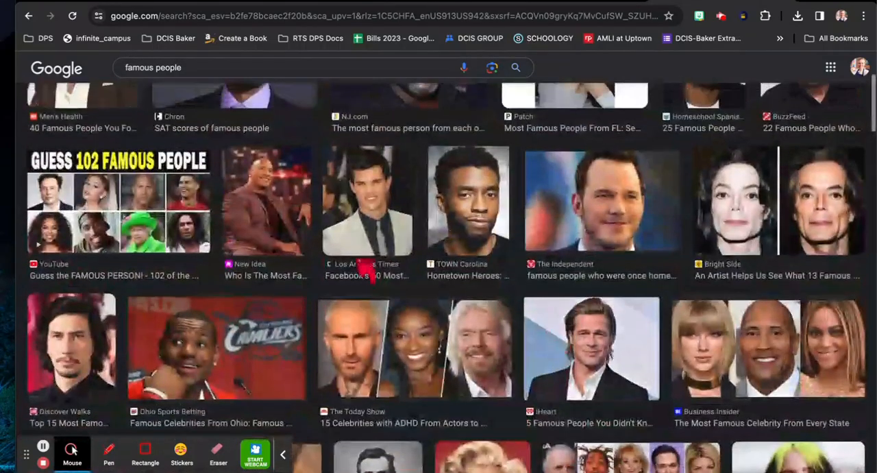
scroll(363, 273, "up", 3)
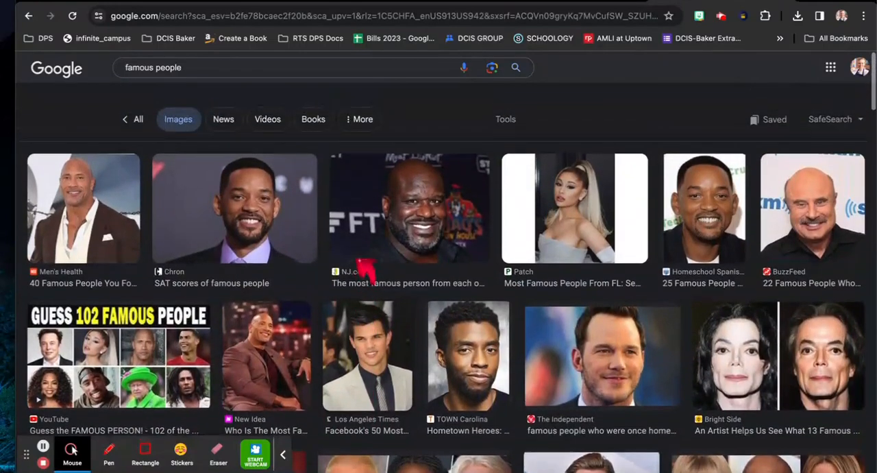
- Save the full preview of the Will Smith portrait from the Chron result to the Desktop as willsmith
left_click(237, 134)
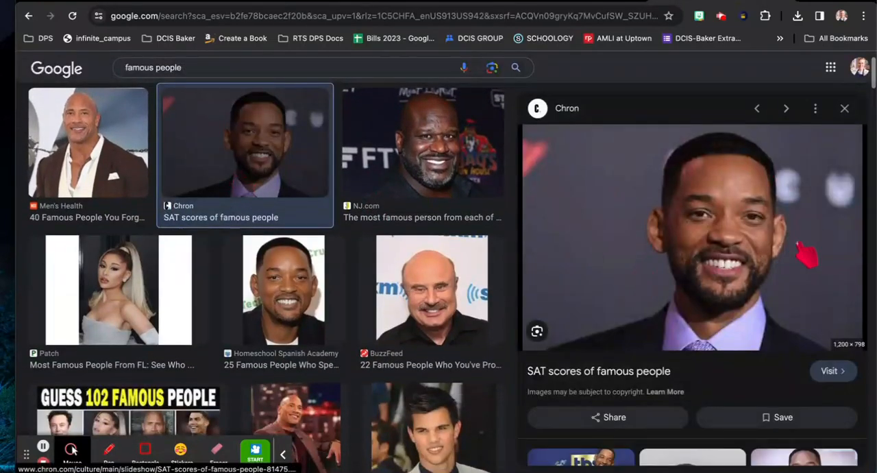
right_click(717, 247)
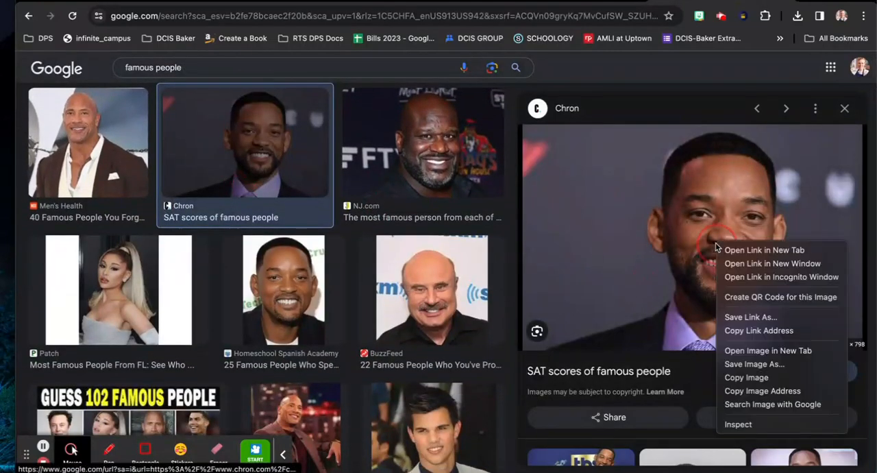
left_click(744, 365)
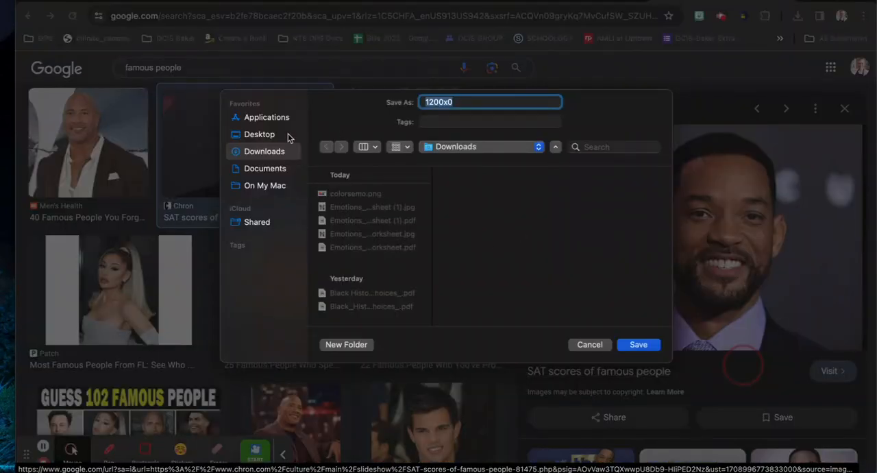
left_click(259, 135)
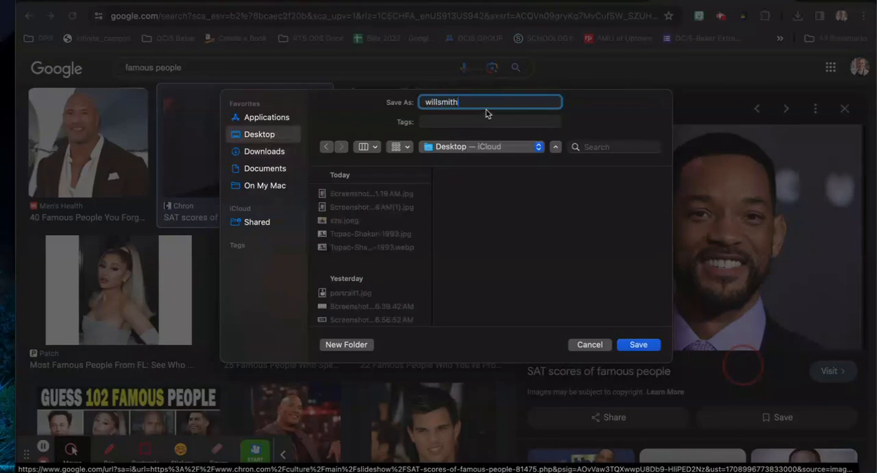
left_click(638, 345)
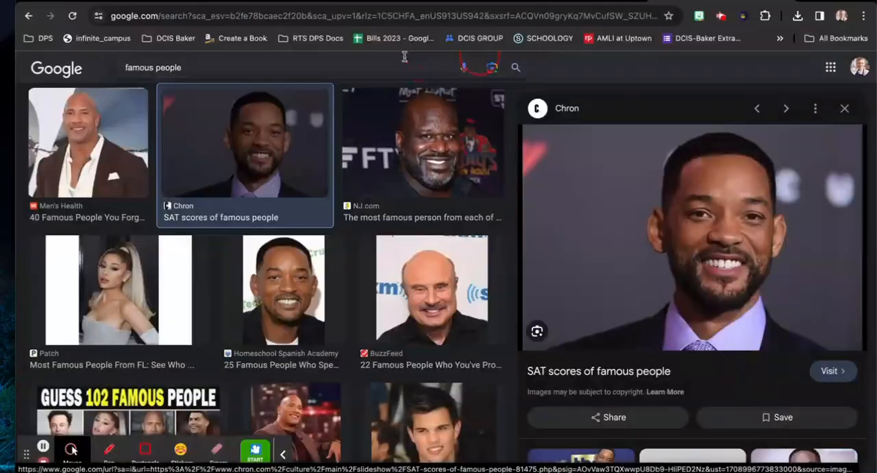
- Switch back to the Pixlr editor start page and open willsmith.jpeg from the Desktop
left_click(542, 2)
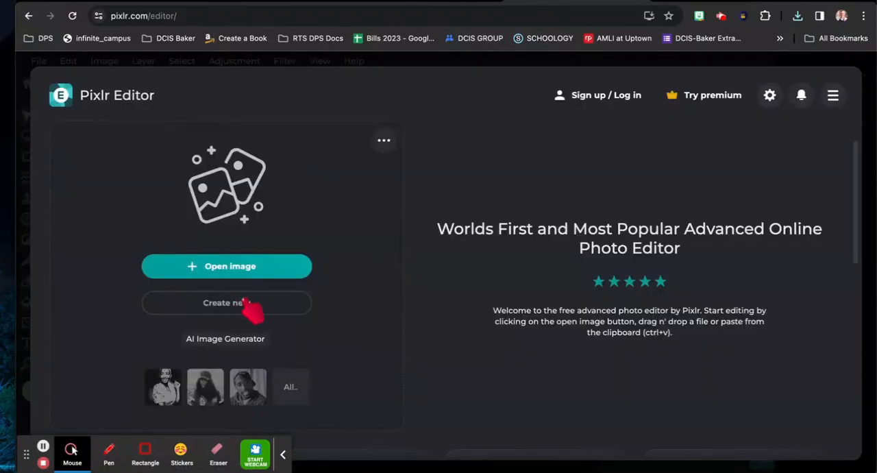
left_click(240, 271)
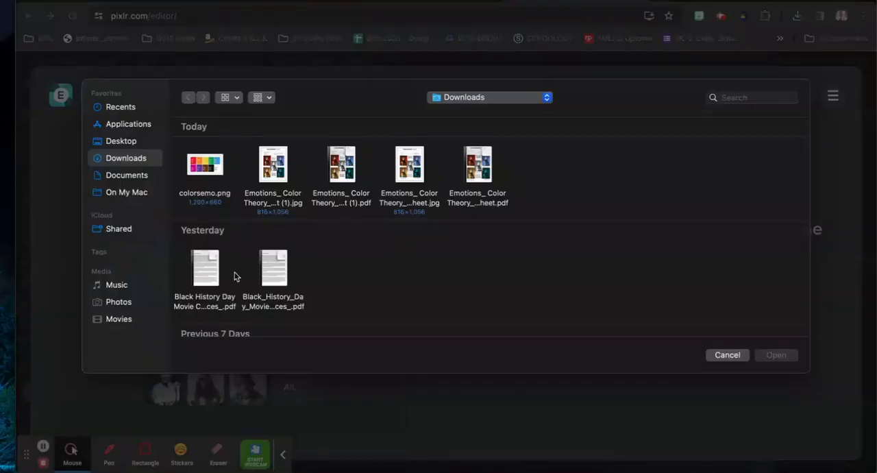
left_click(132, 142)
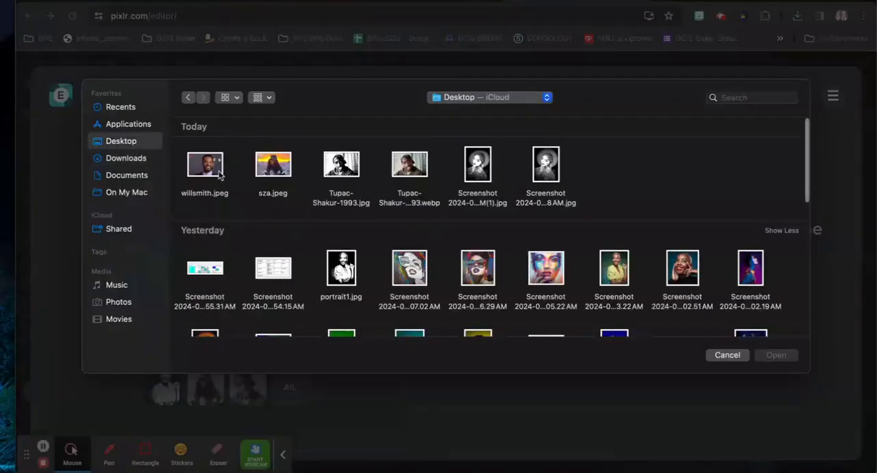
left_click(220, 175)
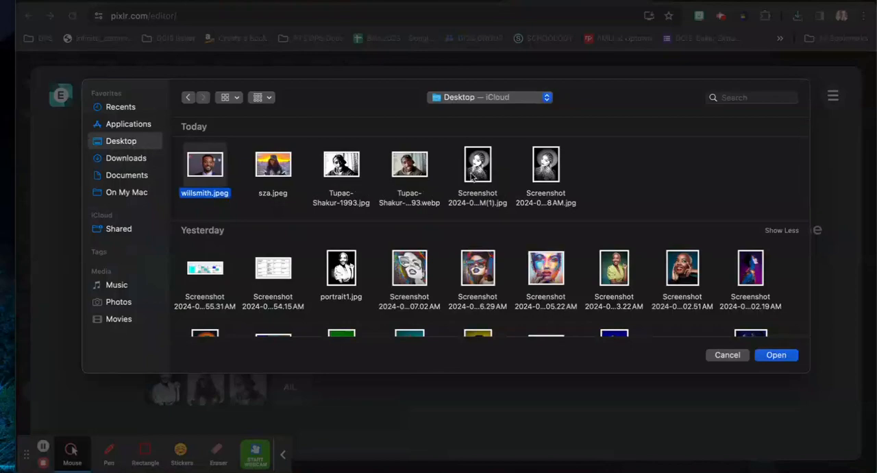
left_click(774, 357)
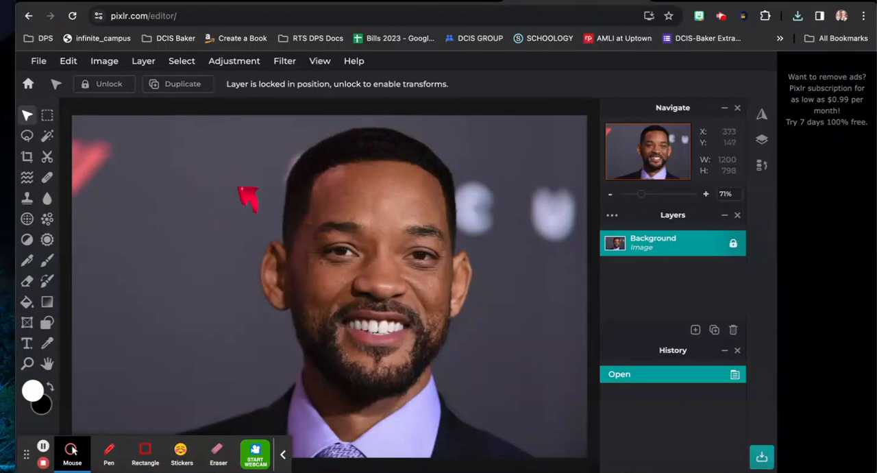
- Convert the portrait photo to black and white with the Auto B&W adjustment
left_click(233, 67)
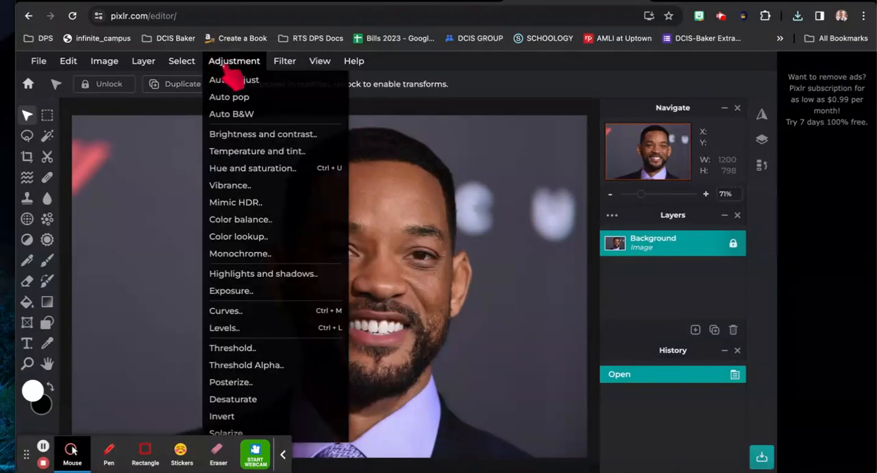
left_click(265, 115)
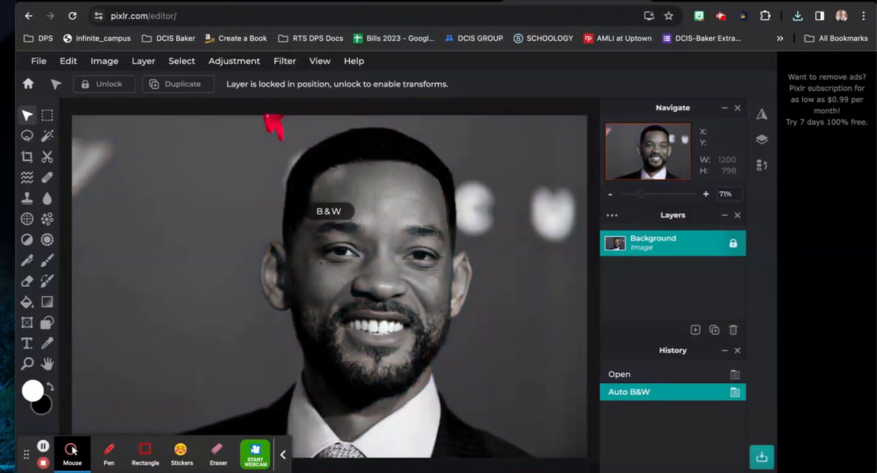
- Apply a Highlights and shadows adjustment to the portrait with highlights at 105 and shadows at 111
left_click(236, 62)
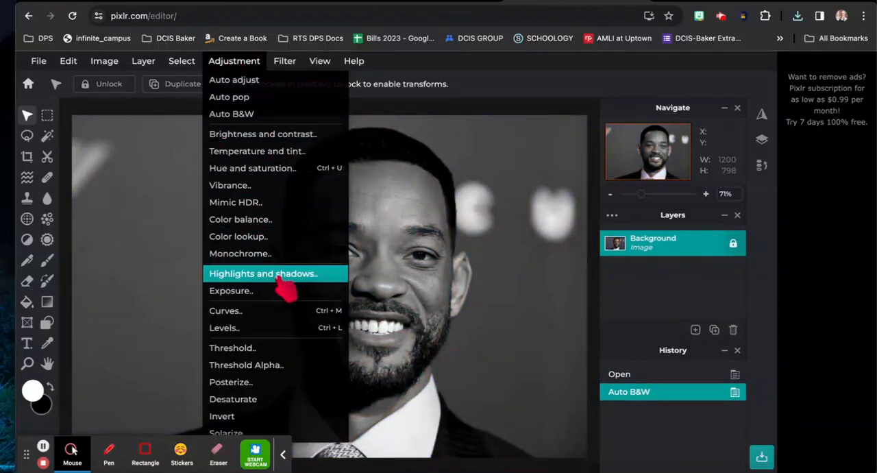
left_click(274, 274)
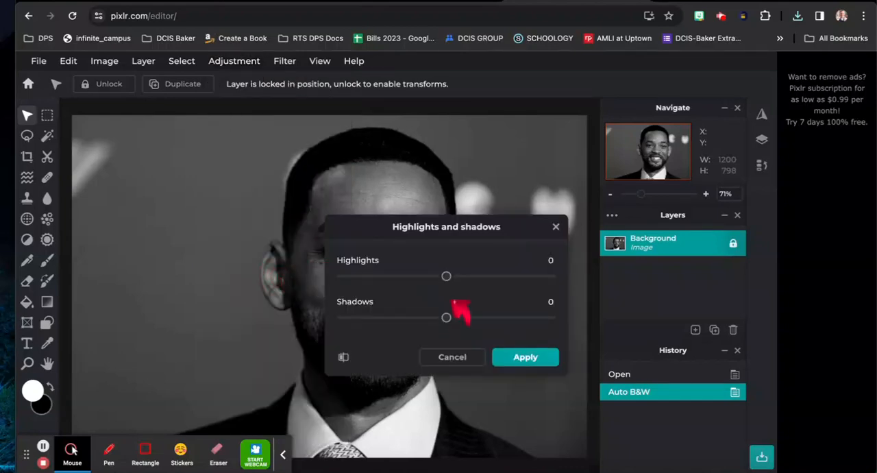
left_click_drag(446, 318, 501, 317)
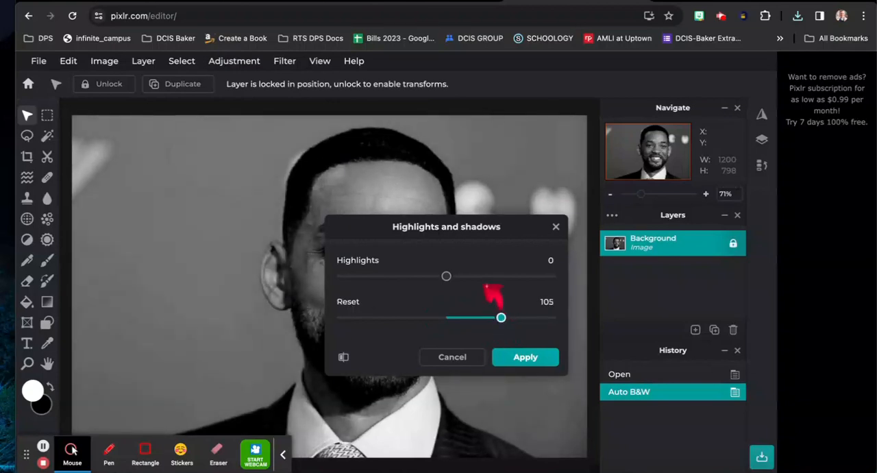
left_click_drag(445, 275, 498, 275)
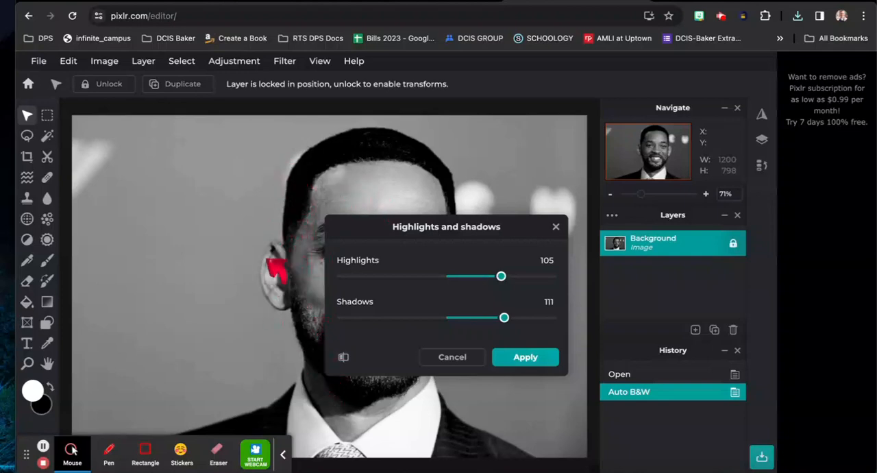
left_click(548, 356)
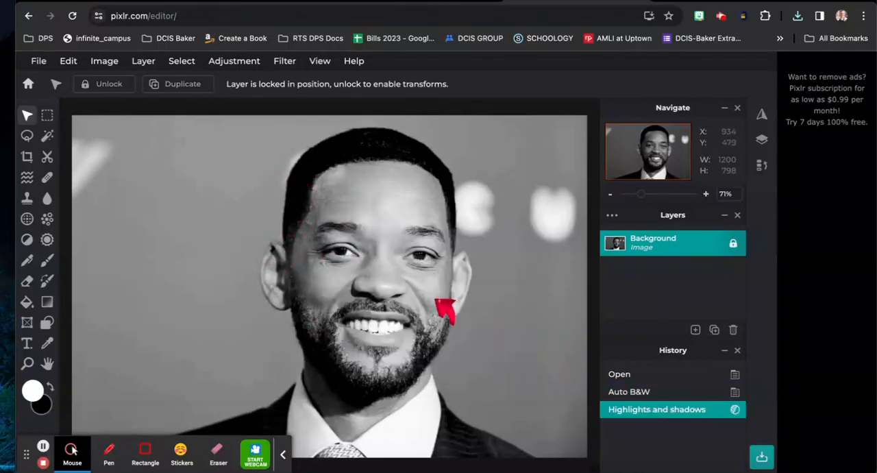
- Apply a Brightness and contrast adjustment to the portrait with brightness at 25 and contrast at 100
left_click(238, 64)
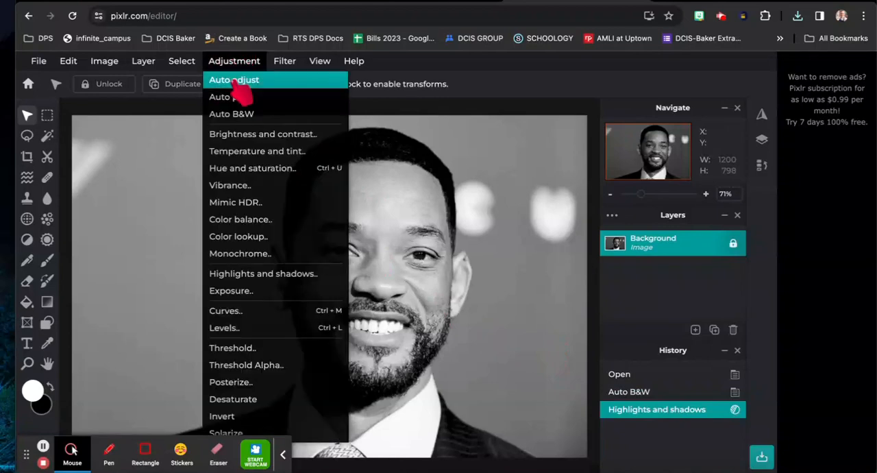
left_click(259, 137)
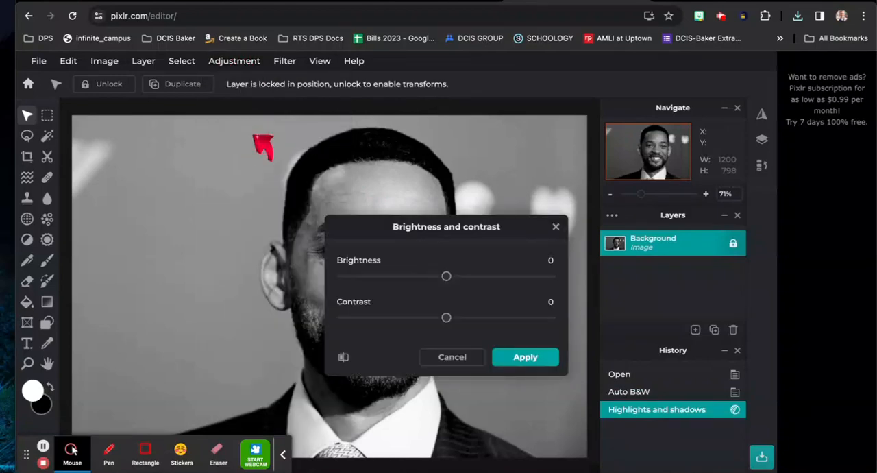
left_click_drag(481, 229, 634, 128)
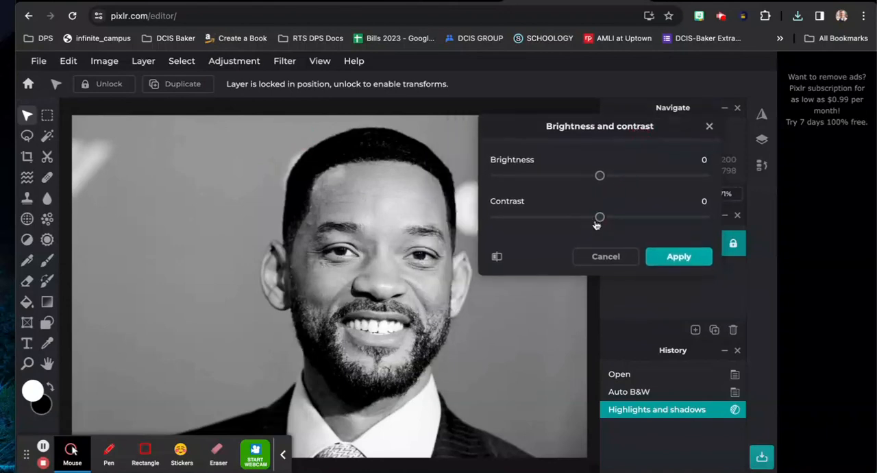
left_click_drag(599, 218, 719, 215)
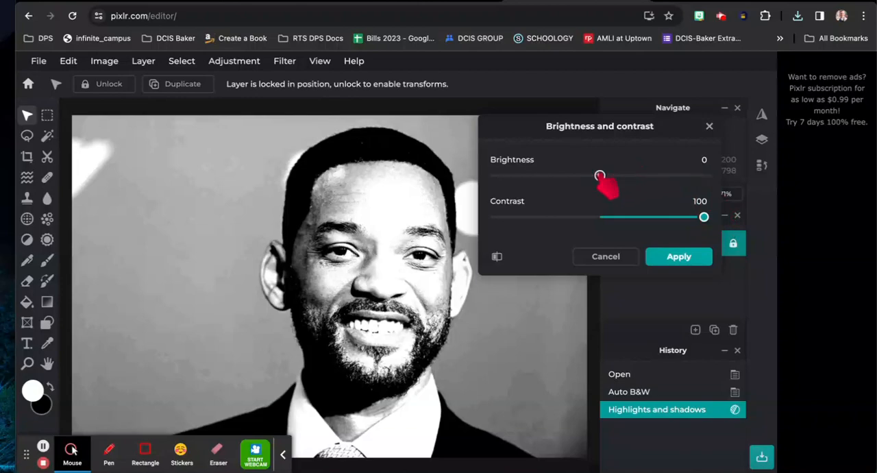
left_click_drag(600, 178, 626, 176)
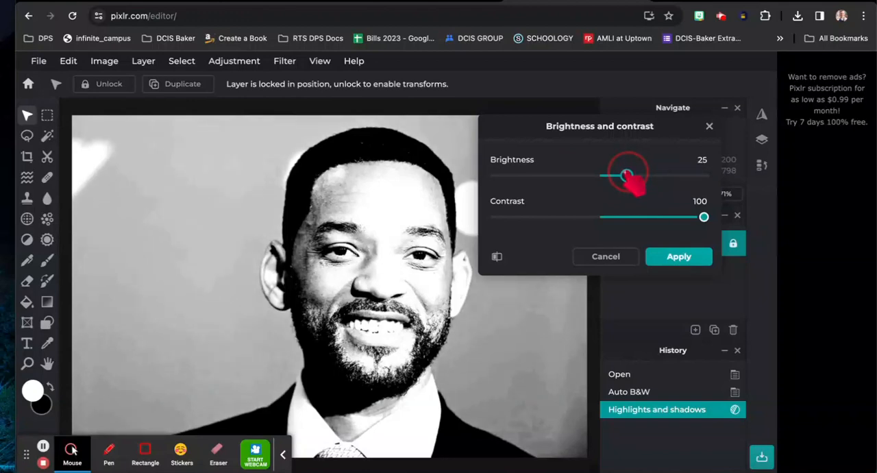
left_click(675, 259)
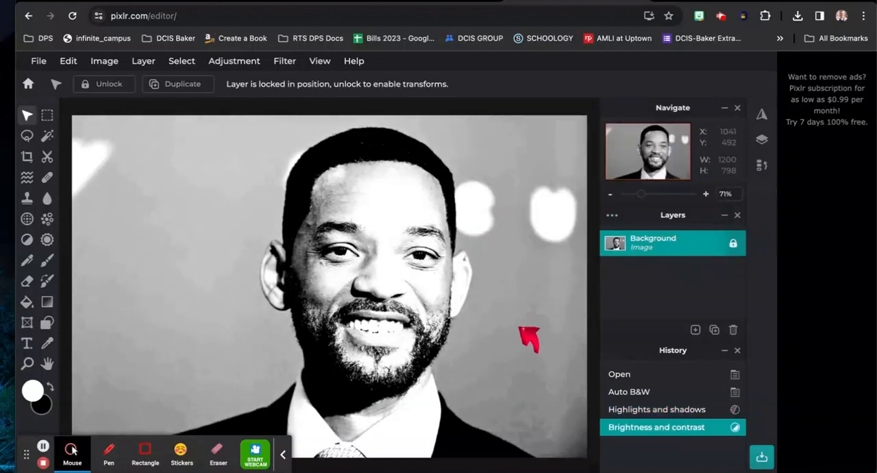